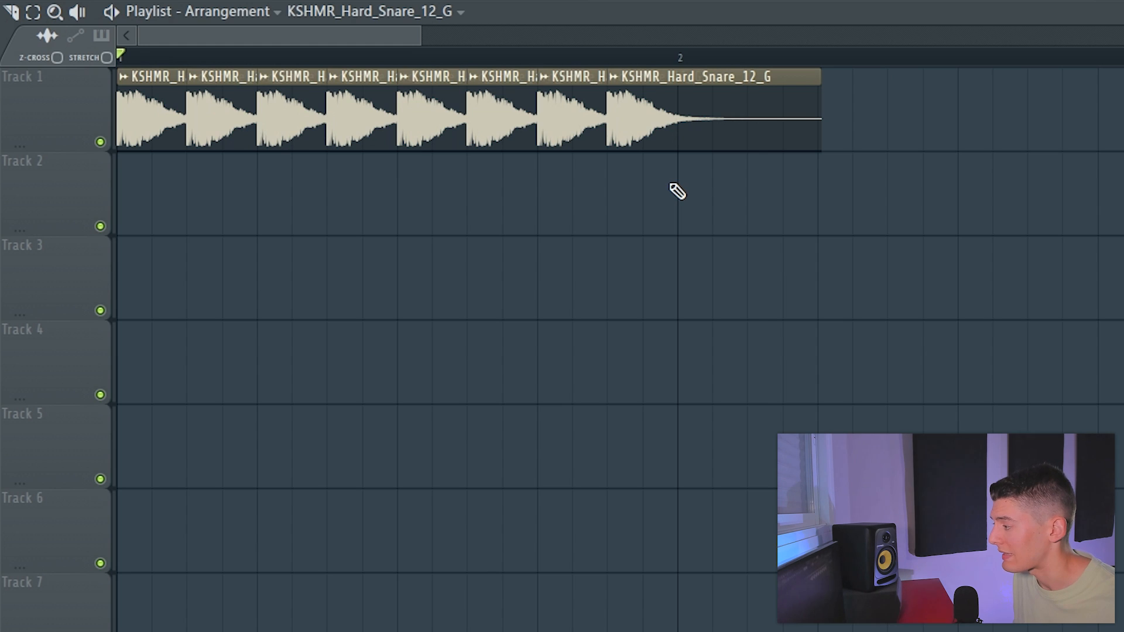
Duplicate the hard snare hits from bar 5 on Track 1 into the gaps between them to double the roll's density.
key(space)
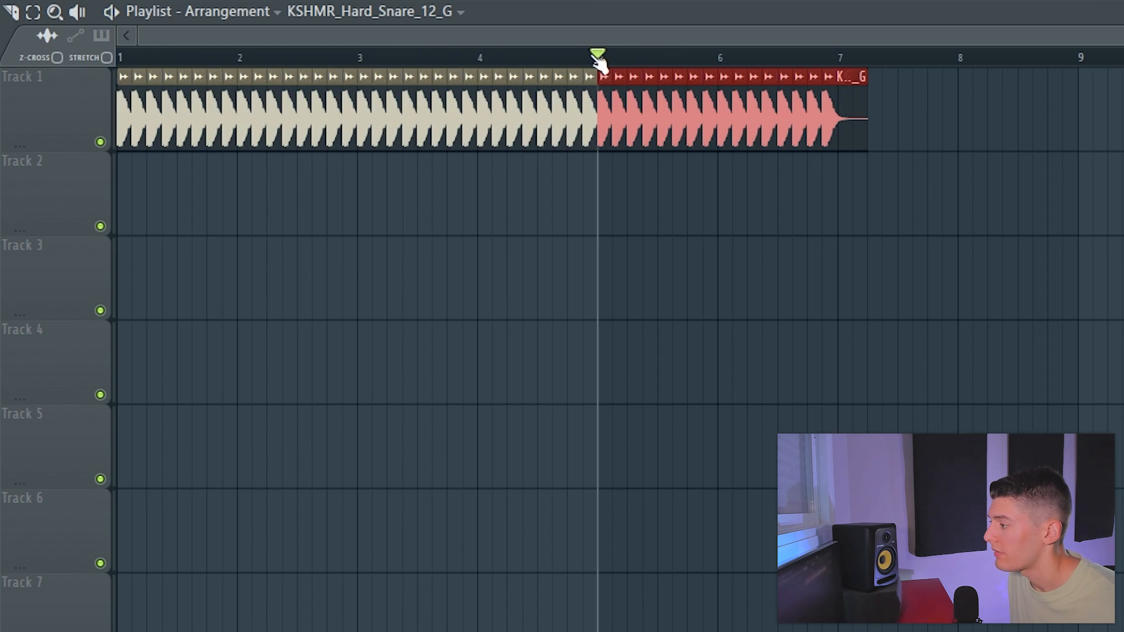
scroll(714, 118, up, 3)
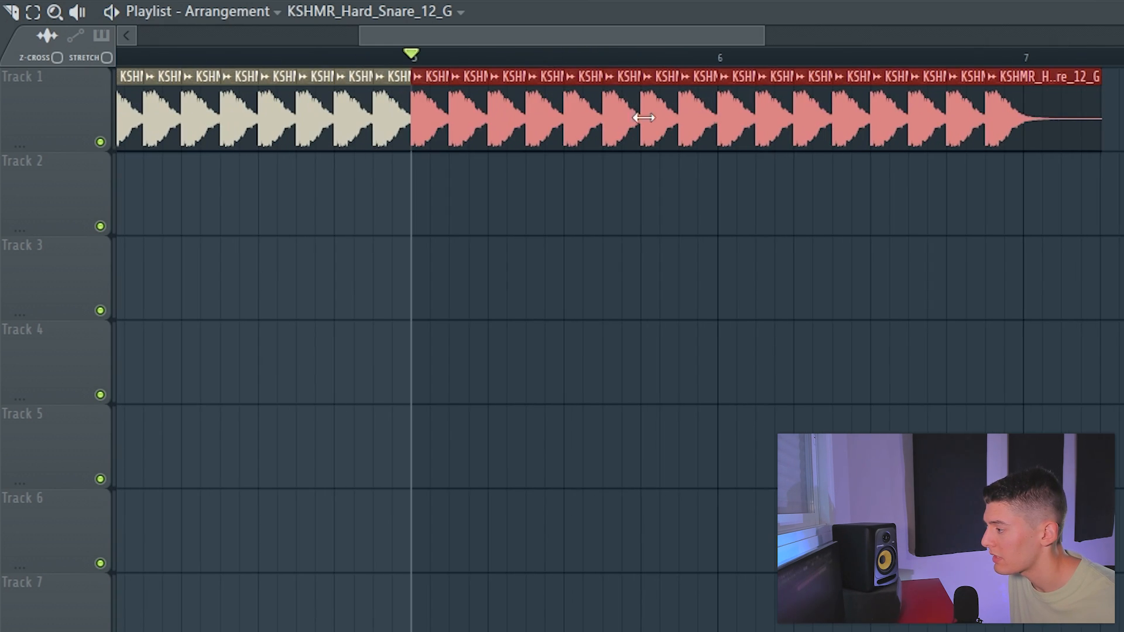
drag(585, 129, 631, 123)
ctrl+click(606, 221)
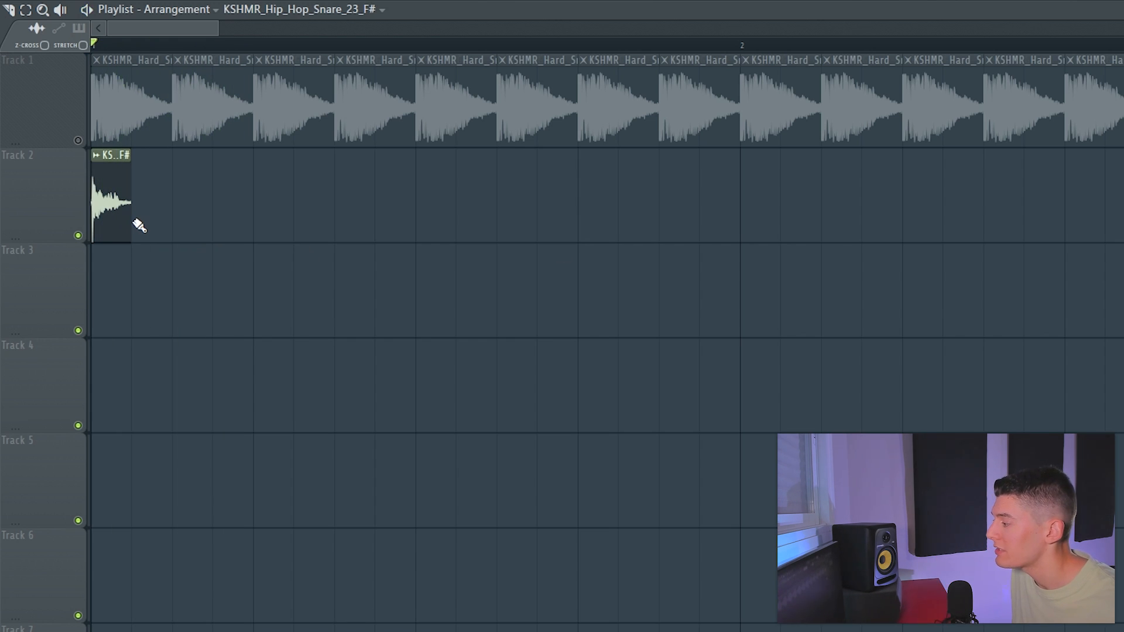
Fill Track 2 with repeated KSHMR_Hip_Hop_Snare_23_F# hits and shift every second hit slightly later.
drag(196, 223, 1122, 226)
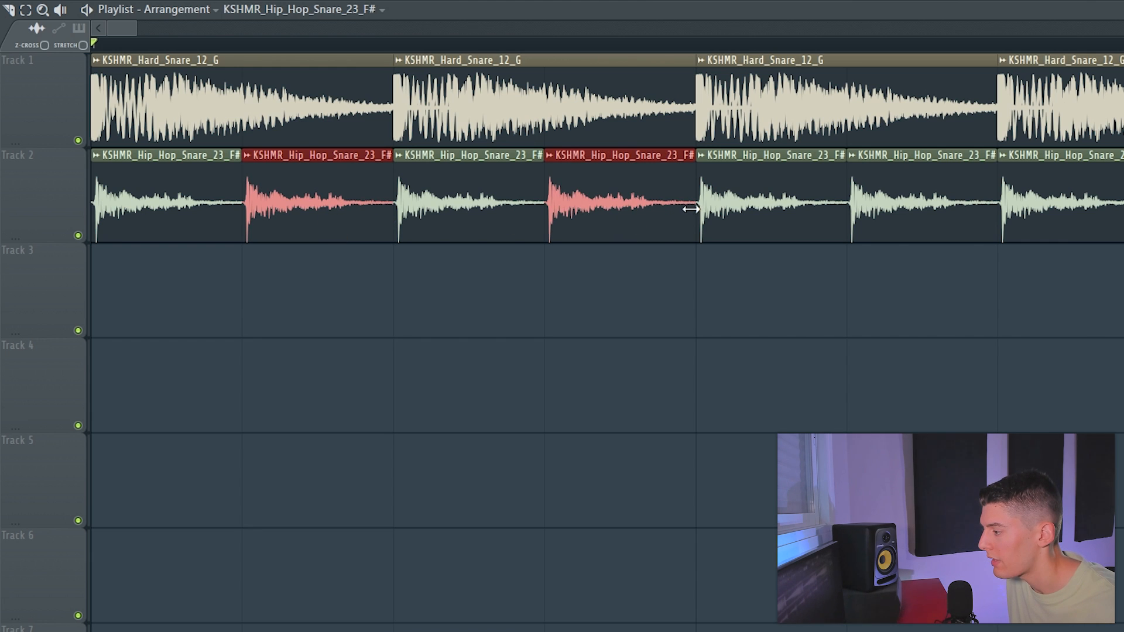
key(shift+Right)
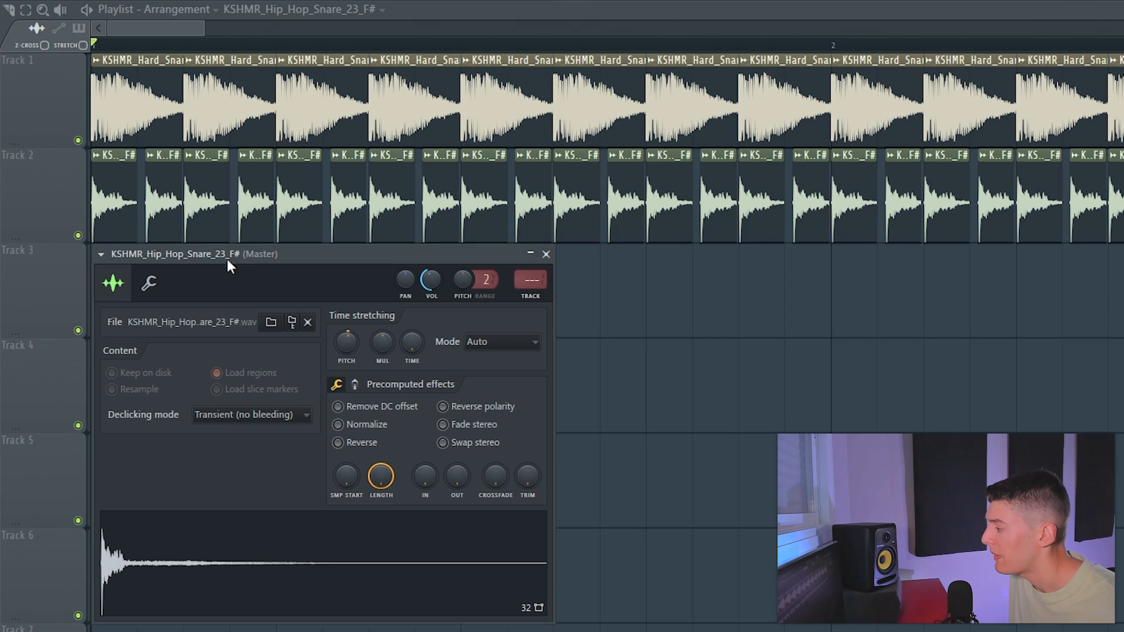
Create an automation clip on Track 3 for the hip hop snare's Mod X level, spanning the whole snare roll.
click(150, 285)
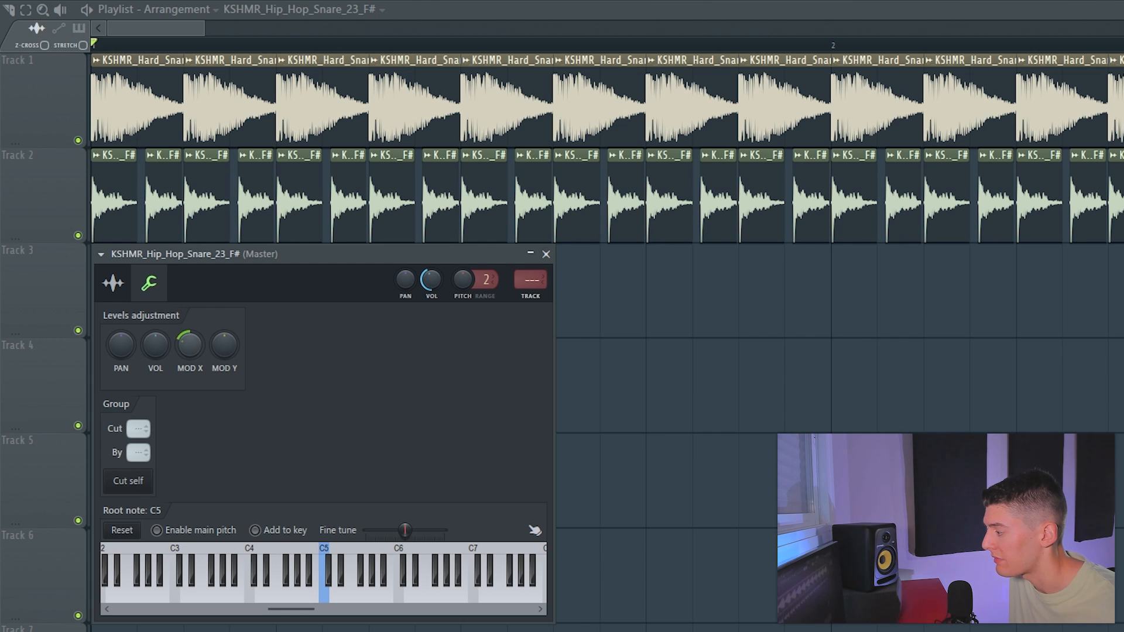
right_click(191, 346)
click(226, 451)
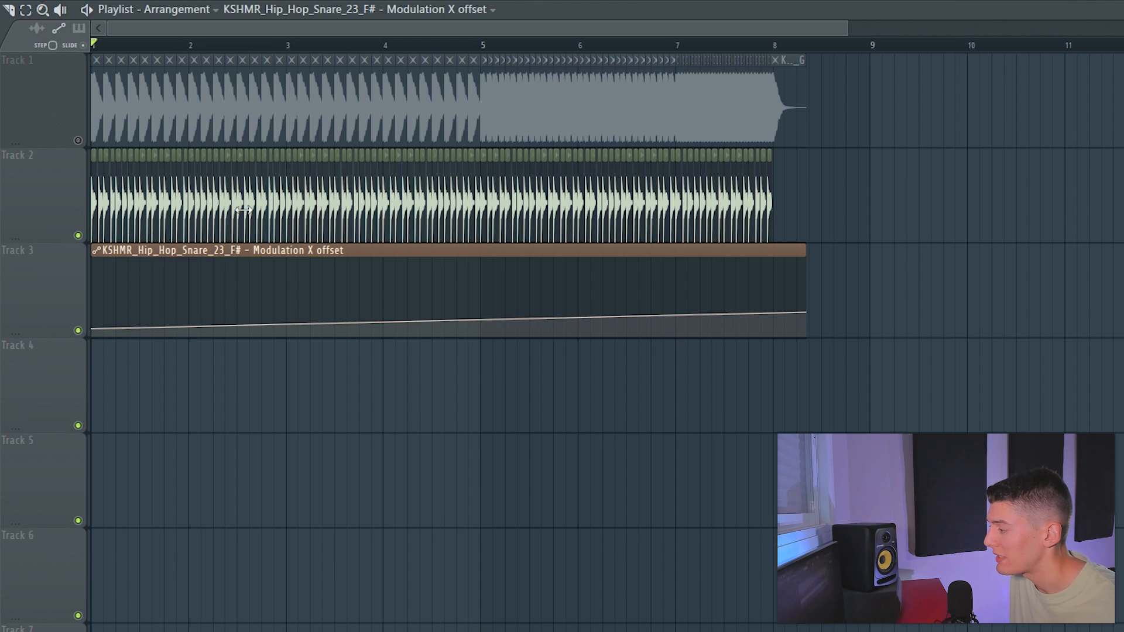
drag(342, 47, 699, 47)
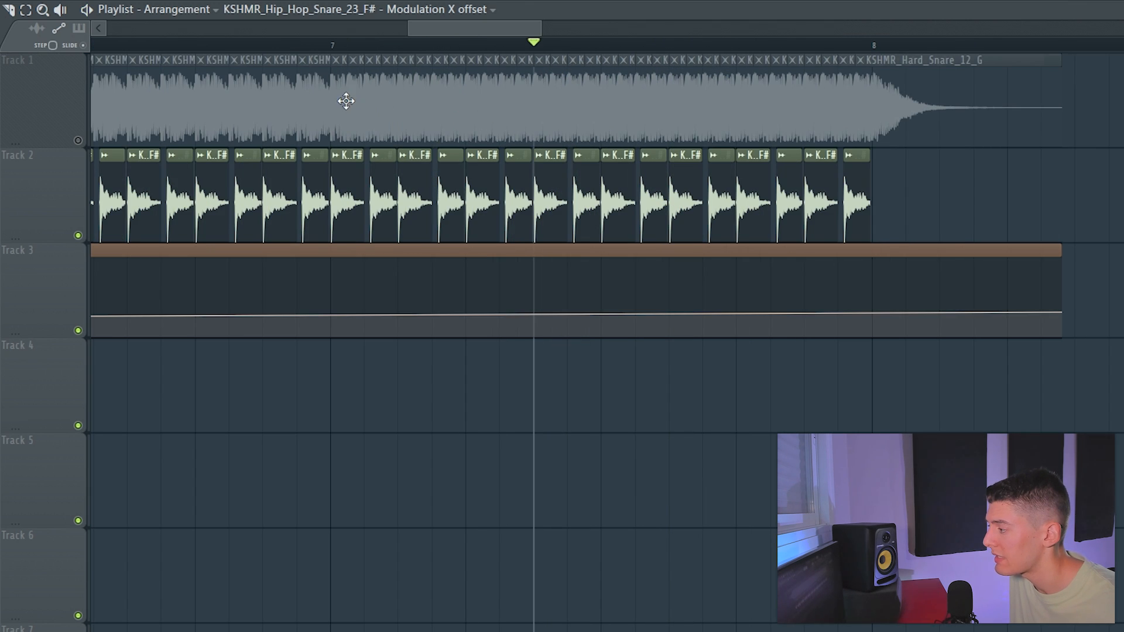
drag(346, 101, 983, 111)
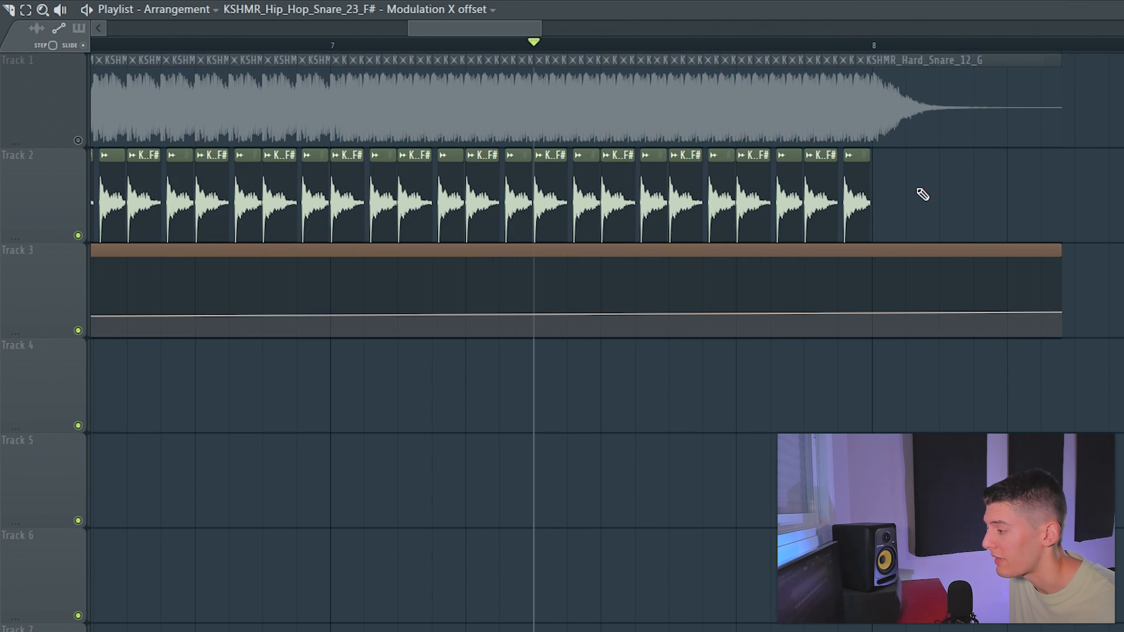
scroll(366, 177, up, 3)
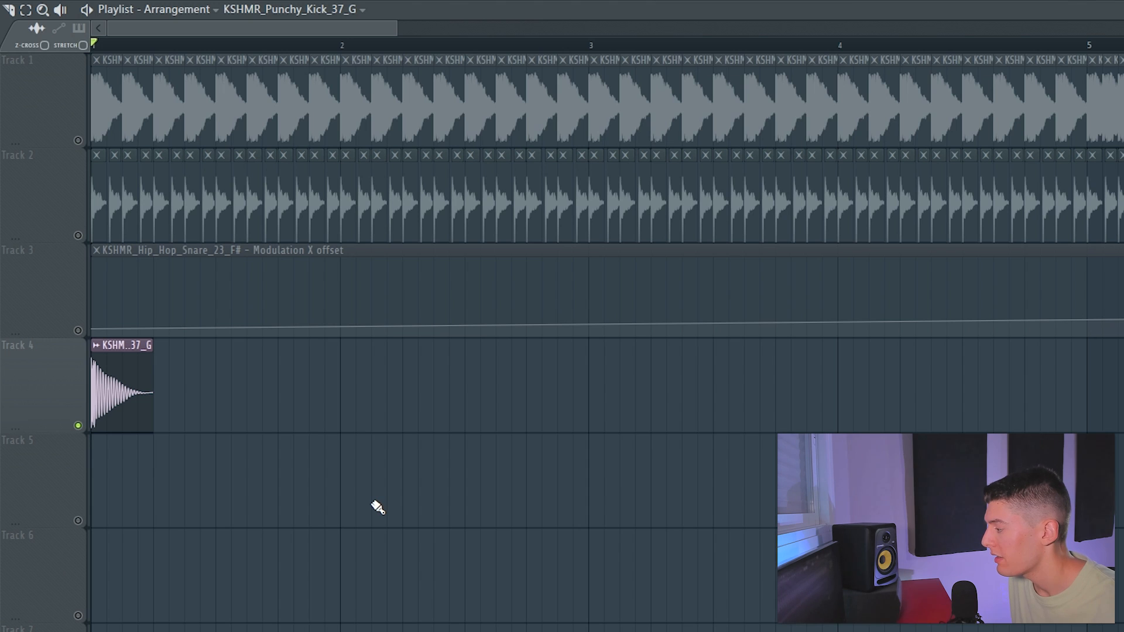
Build a KSHMR_Punchy_Kick_37_G roll on Track 4 from bar 5 to bar 8.
key(space)
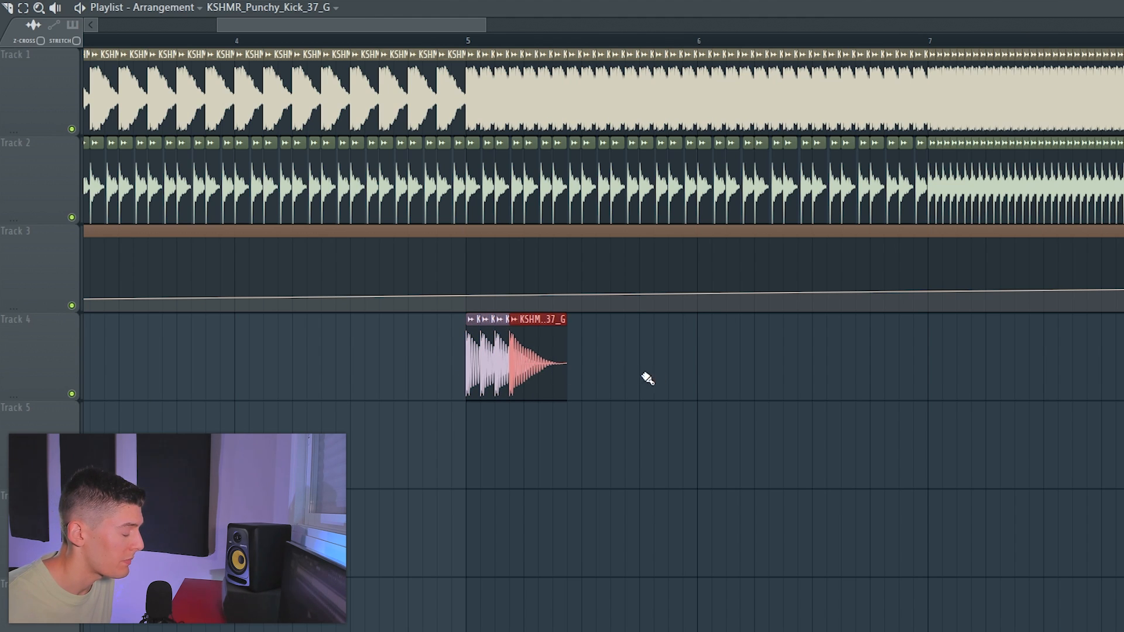
drag(636, 376, 459, 355)
drag(532, 363, 616, 359)
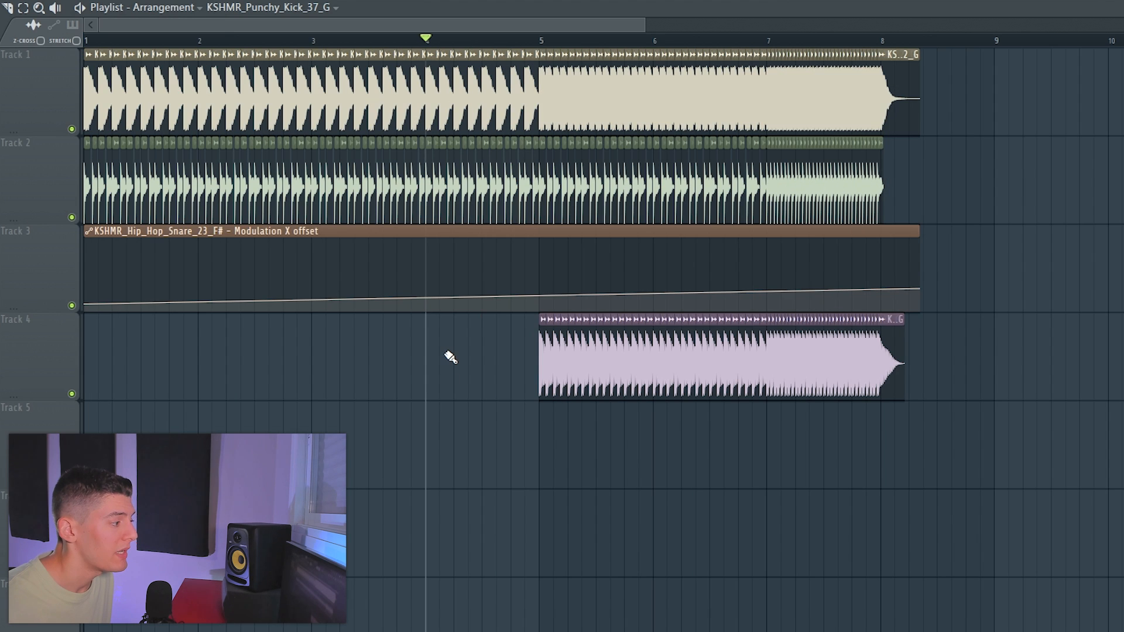
Extend the punchy kick roll back to bar 4 and automate the added kicks' volume to rise into bar 5.
drag(431, 44, 504, 44)
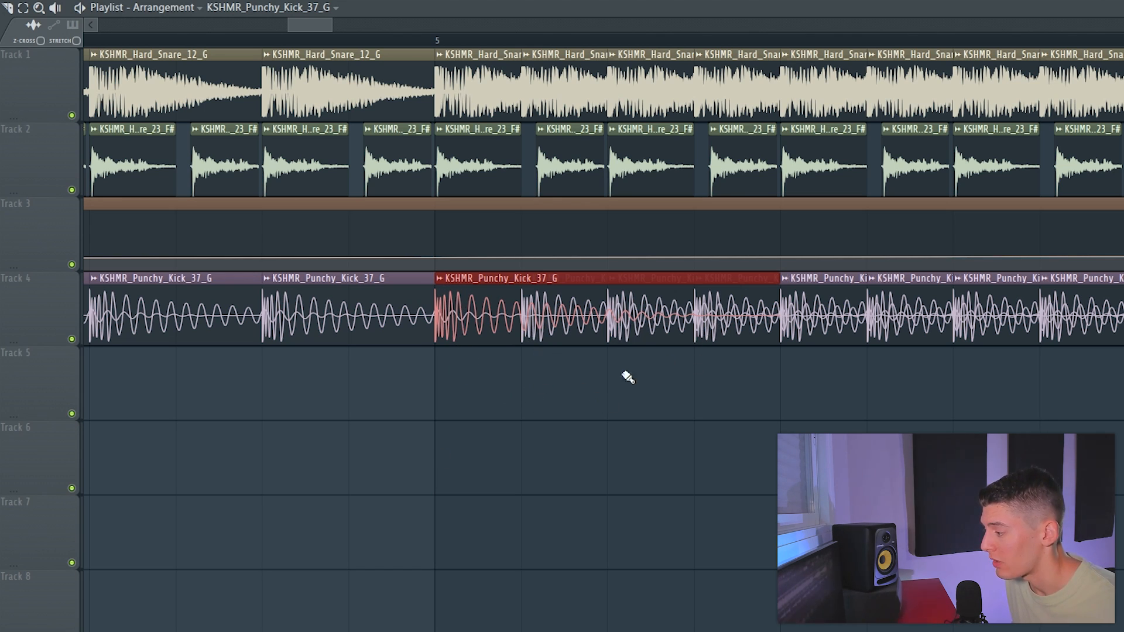
drag(481, 370, 481, 397)
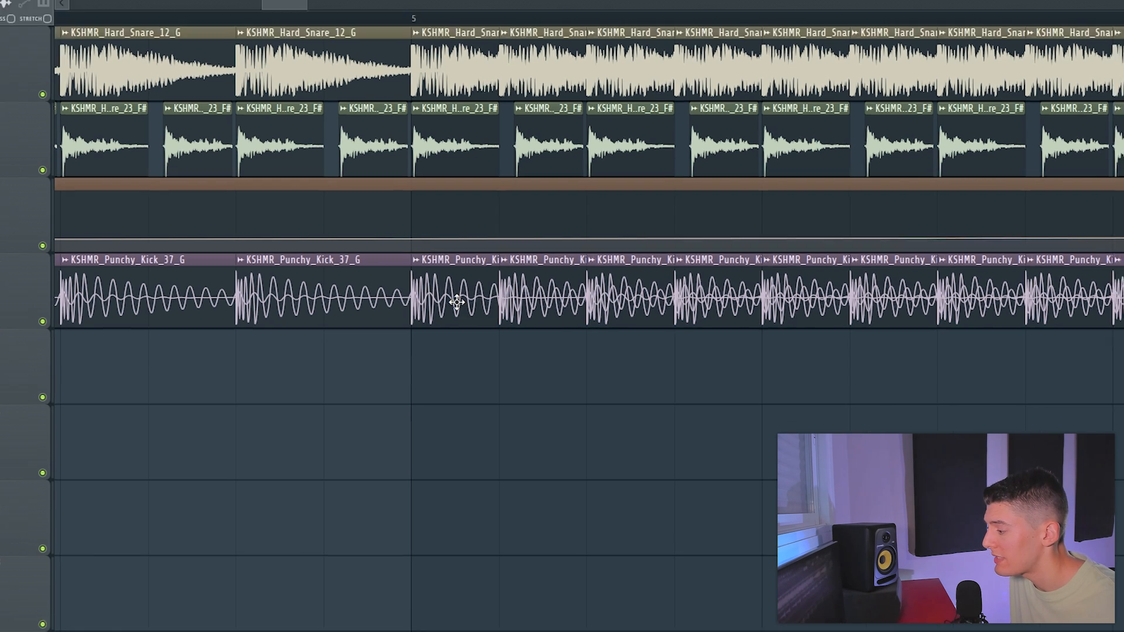
double_click(480, 319)
click(490, 383)
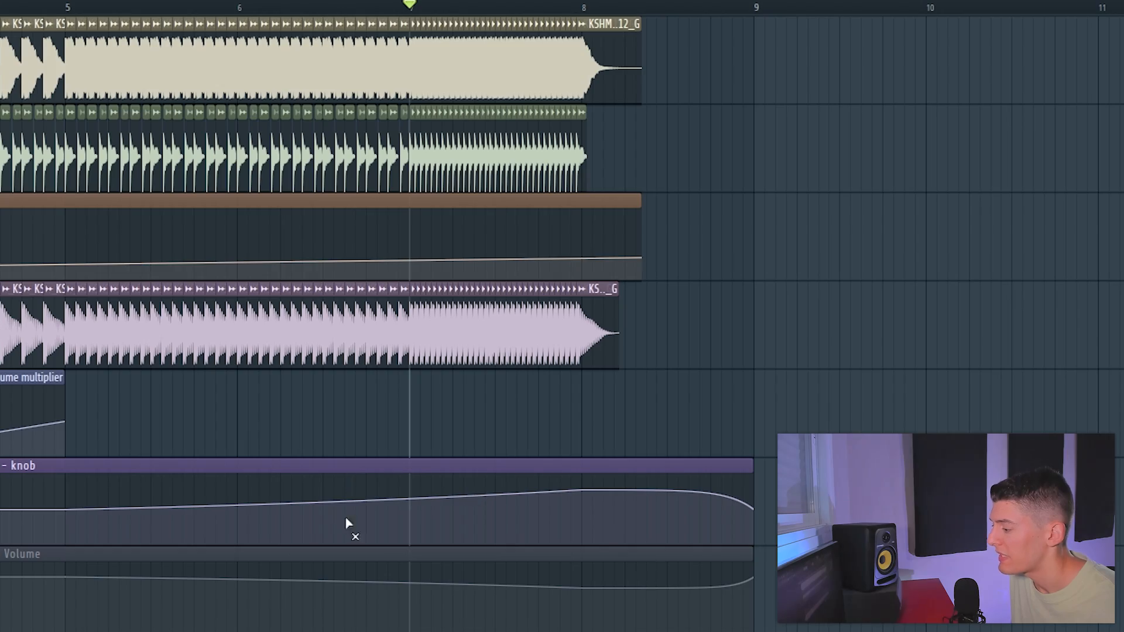
Audition the KSHMR sweep-down clips on Tracks 9 to 11 in isolation.
click(461, 582)
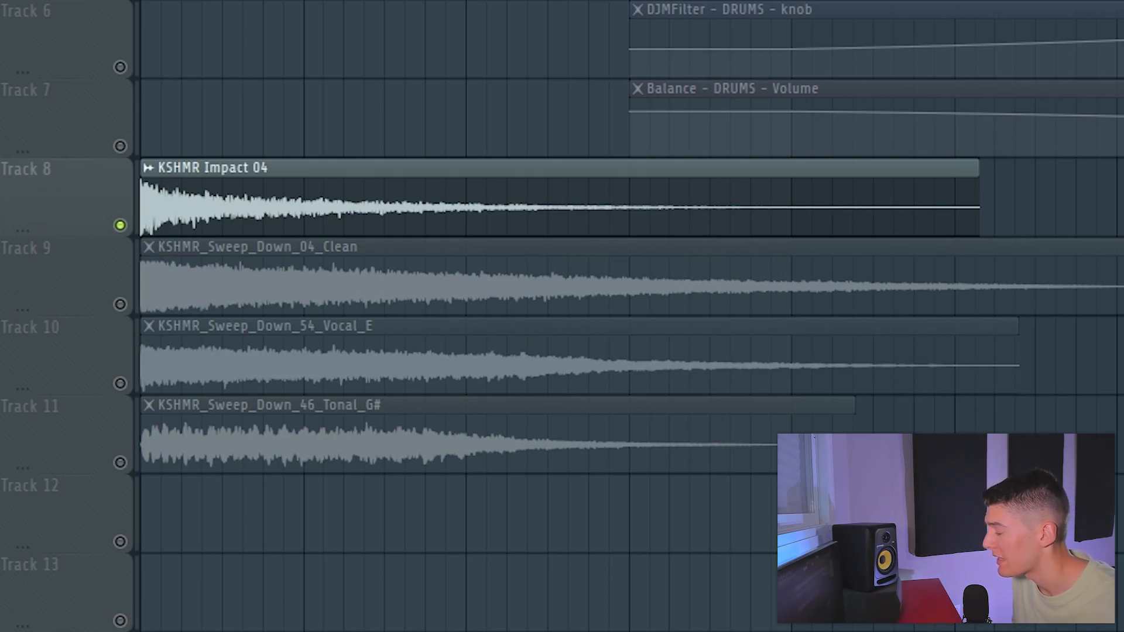
click(120, 305)
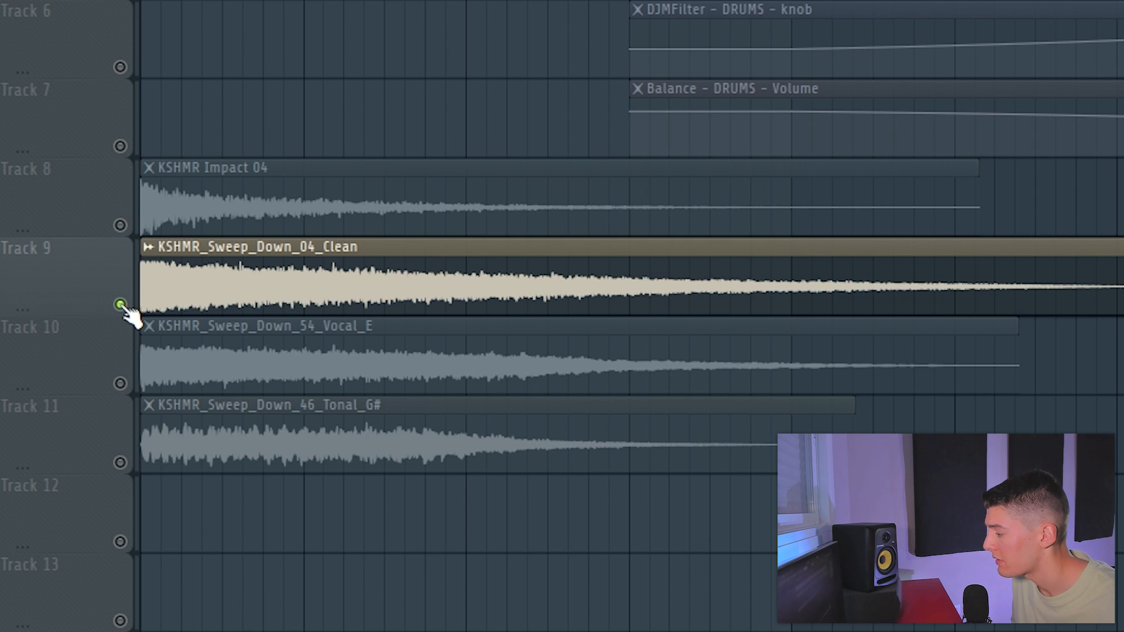
key(space)
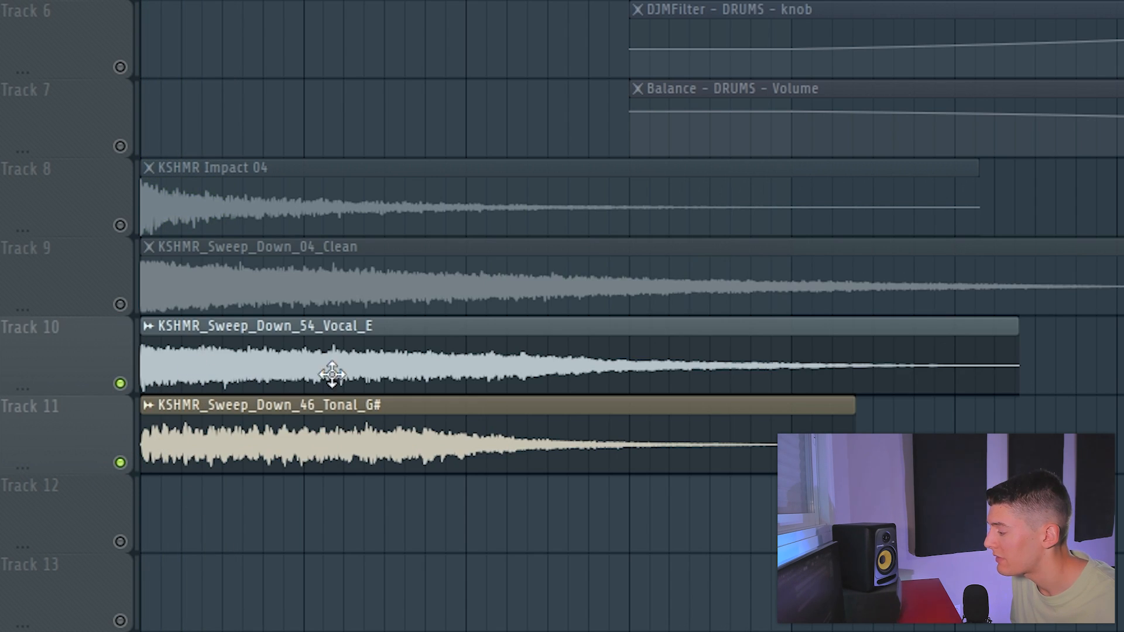
click(130, 461)
key(space)
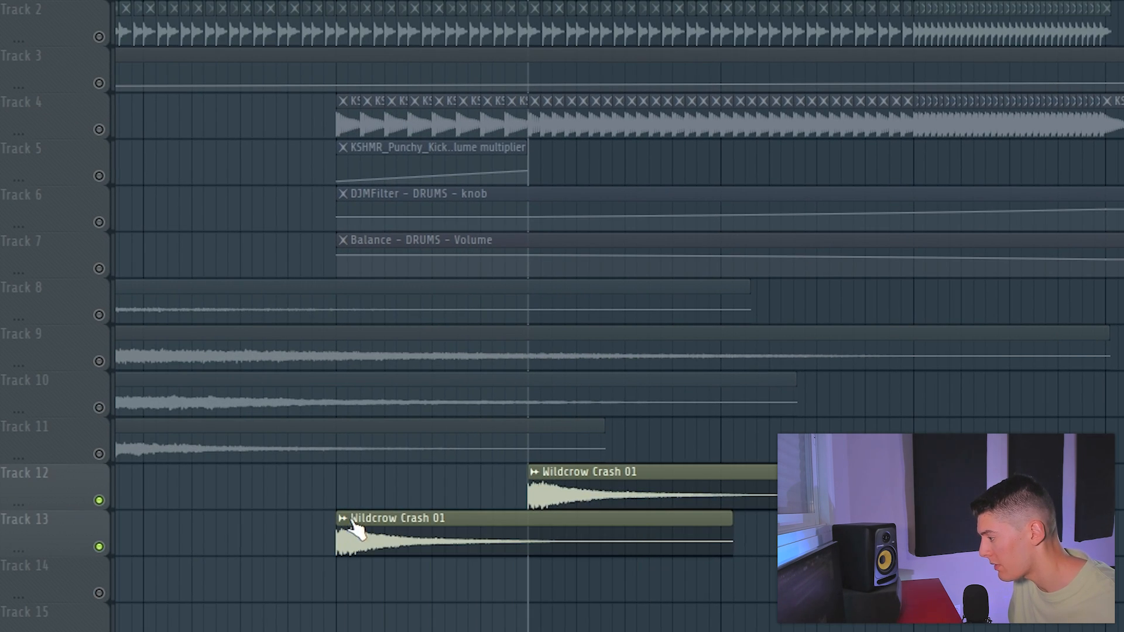
Reverse the Wildcrow Crash 01 copy starting at bar 4 so it swells into the crash at bar 5.
double_click(354, 523)
click(209, 295)
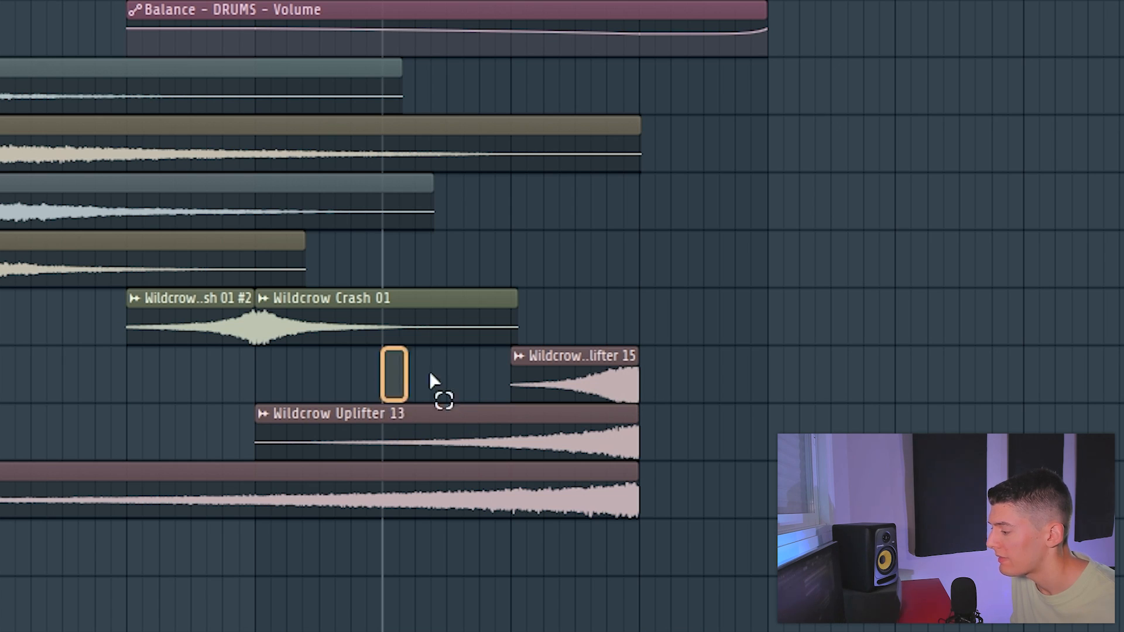
Check the three Wildcrow uplifters on Tracks 13 to 15 and play back the drone and siren layers.
drag(431, 374, 686, 517)
ctrl+click(892, 385)
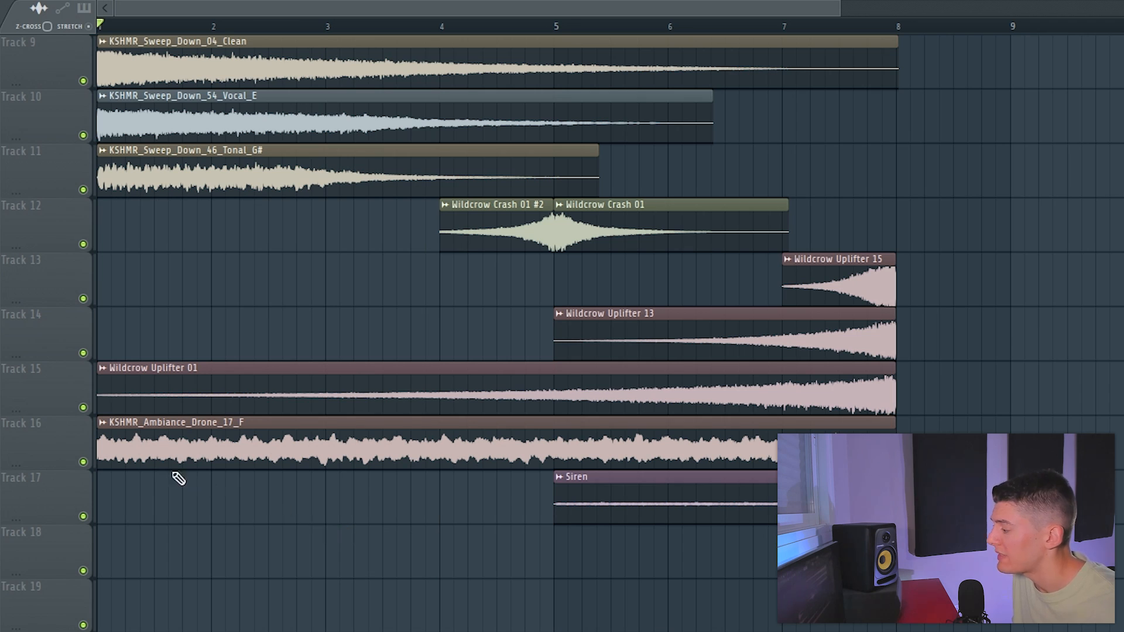
key(space)
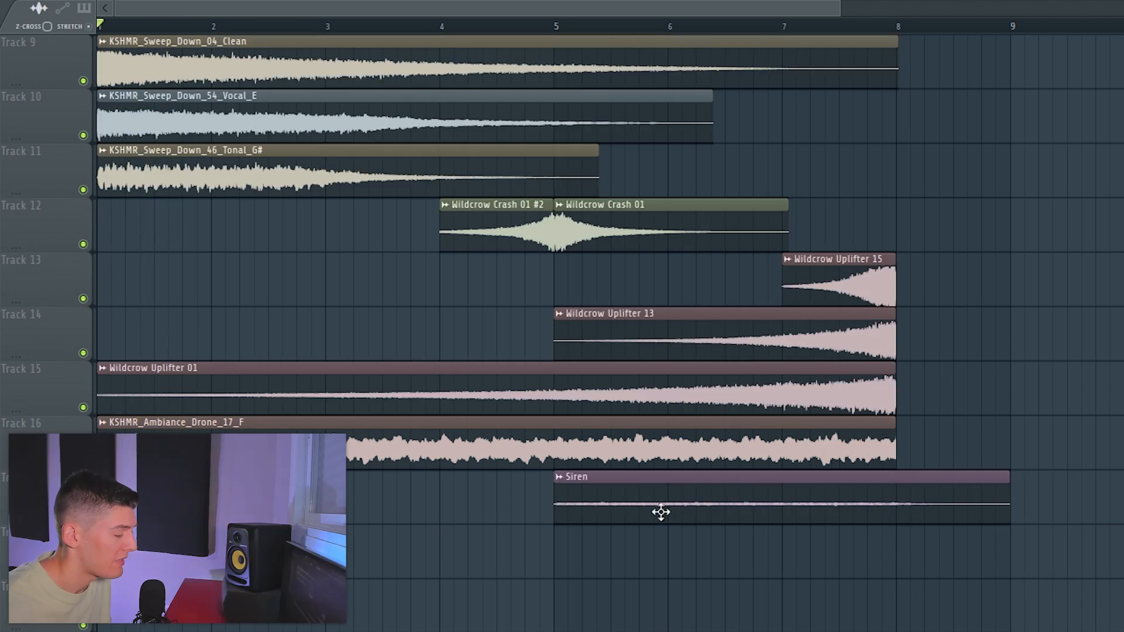
click(553, 510)
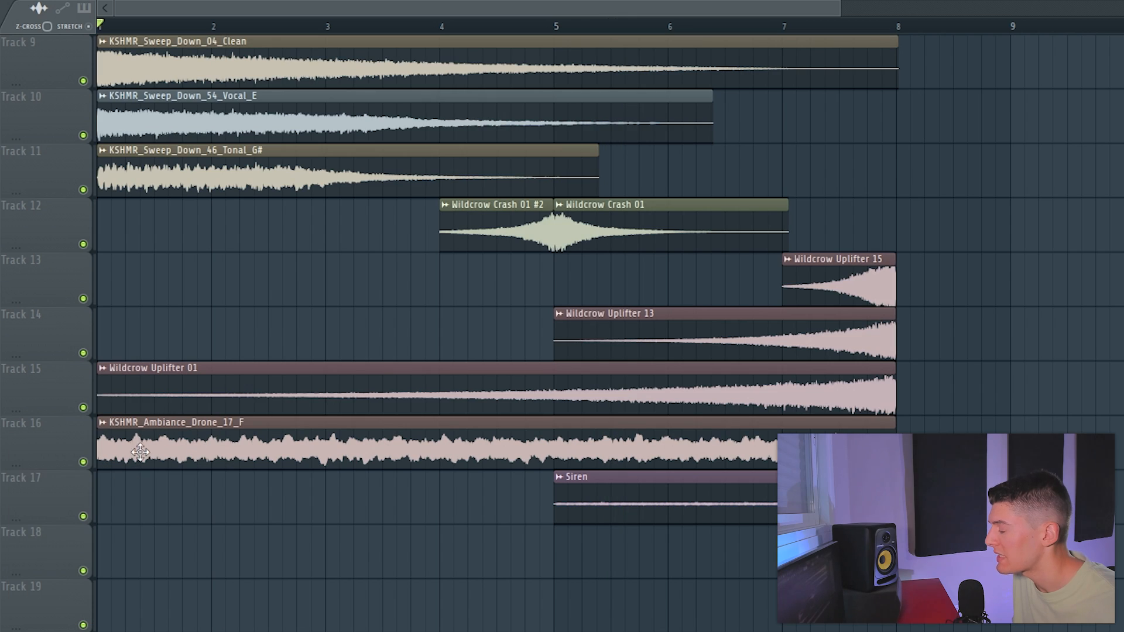
Create a volume automation clip for the KSHMR_Ambiance_Drone_17_F clip on Track 16.
right_click(106, 432)
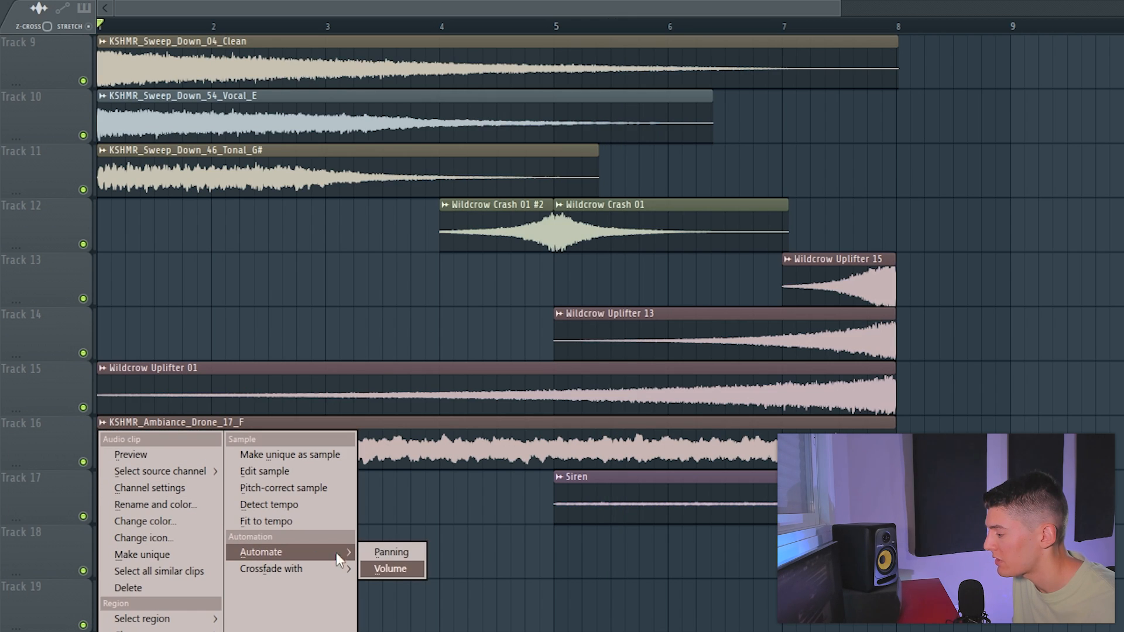
click(390, 569)
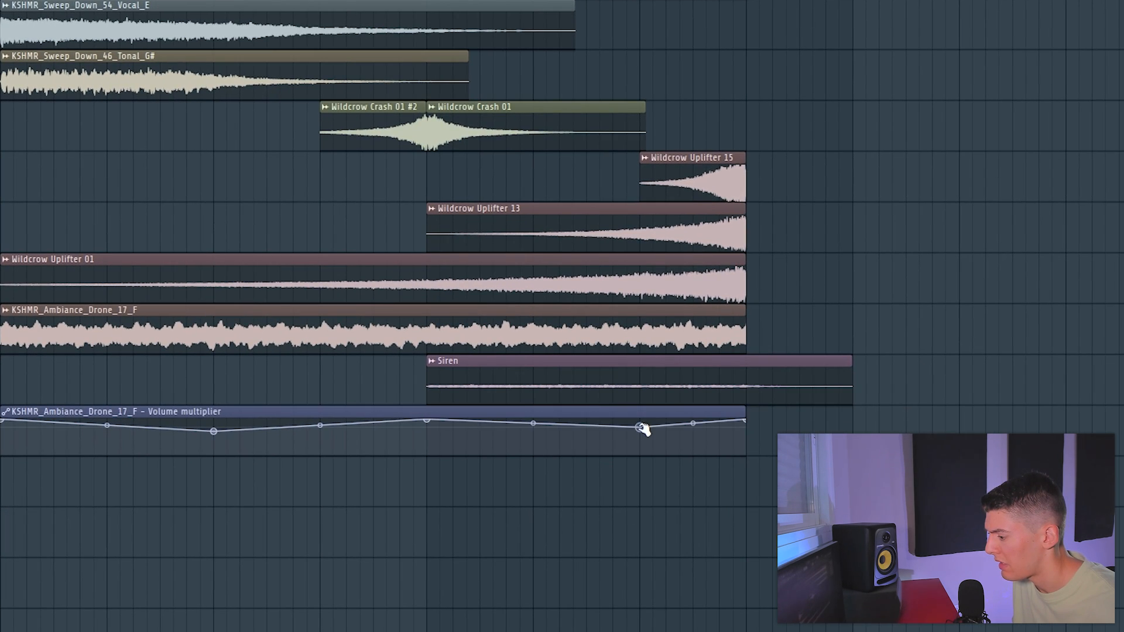